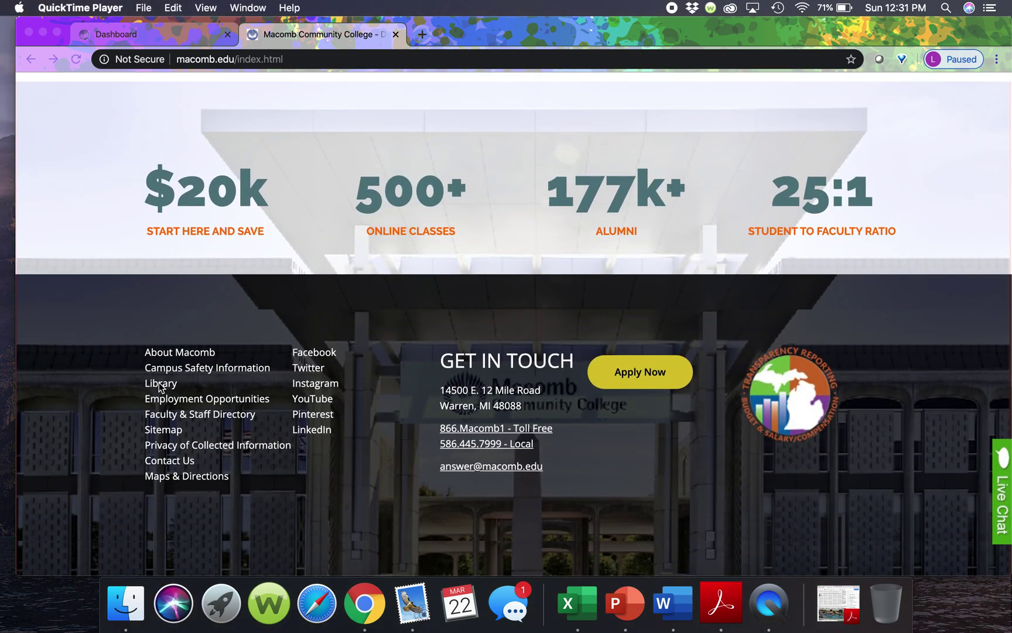
Open the college library's English & Literature list within its Find E-Resources section
click(160, 387)
click(161, 385)
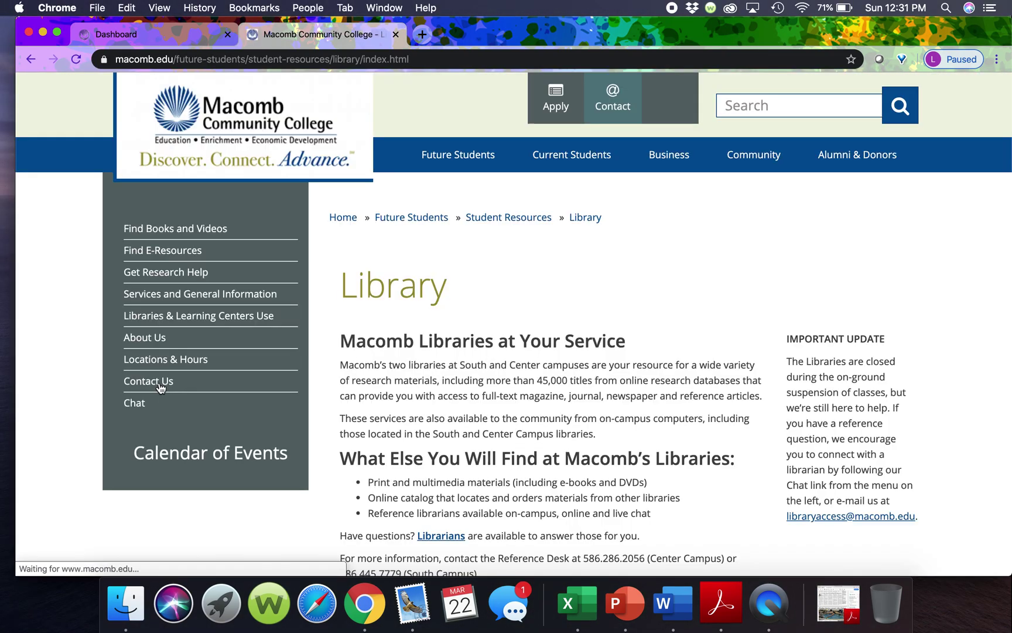
click(174, 251)
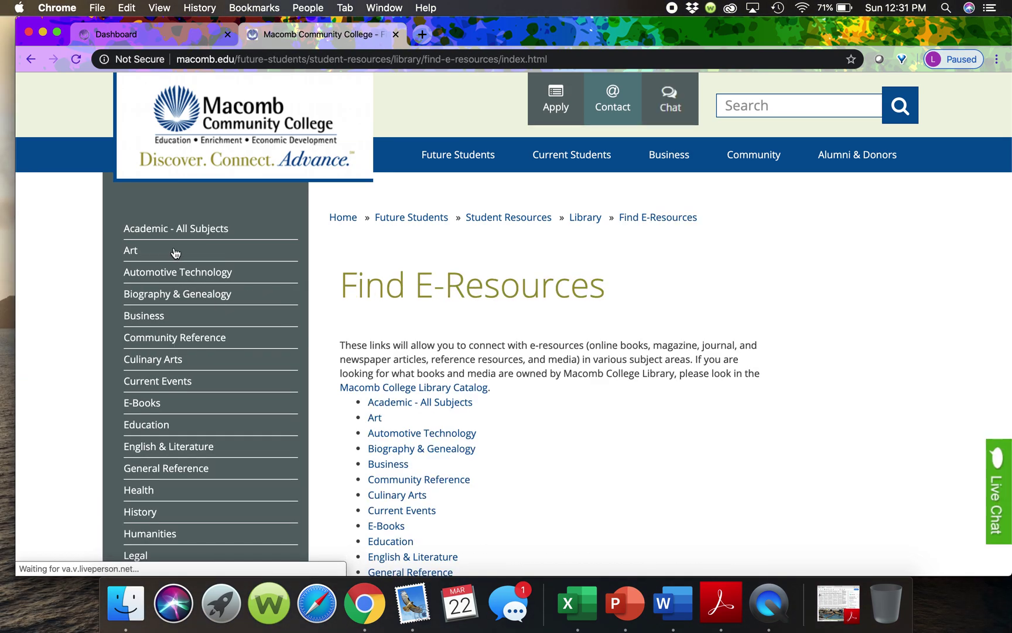
scroll(414, 294, down, 5)
click(423, 413)
Look through the English & Literature databases and open Gale Literary Sources
scroll(423, 416, down, 5)
scroll(423, 416, down, 4)
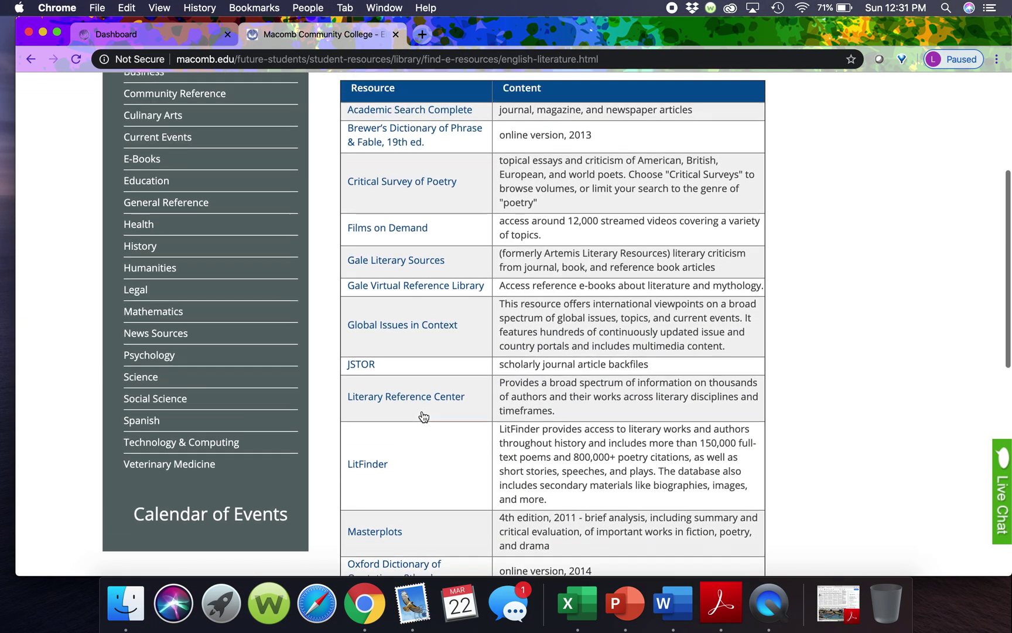
scroll(423, 416, up, 3)
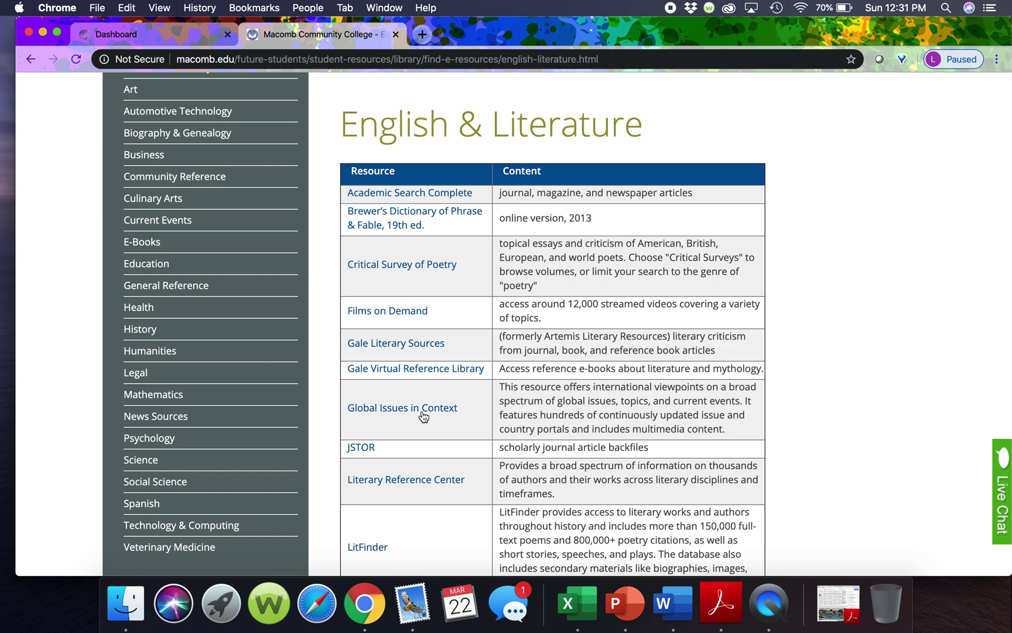
scroll(423, 416, down, 2)
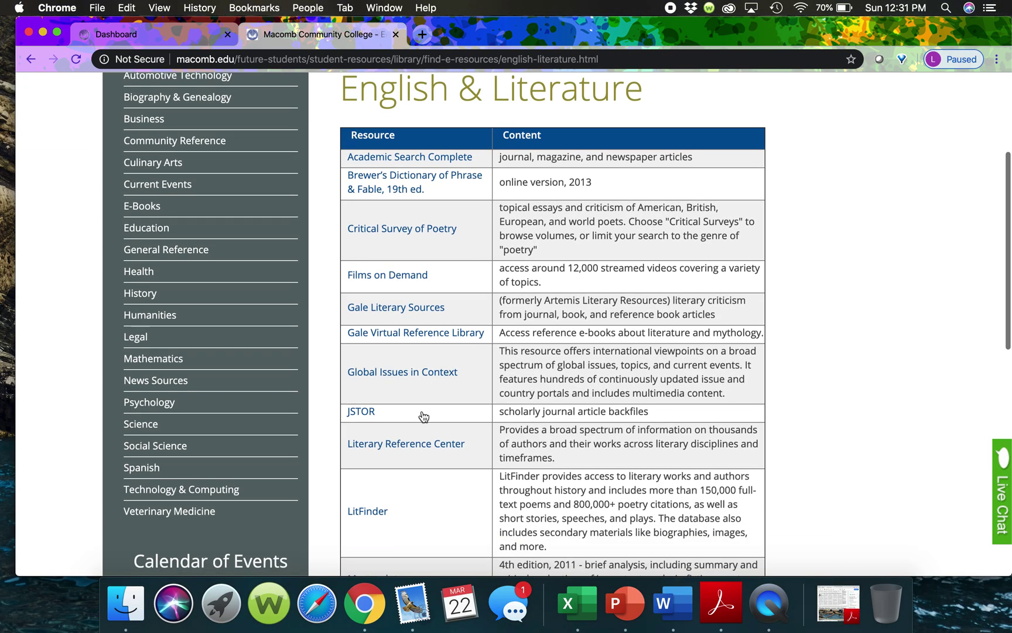
click(390, 307)
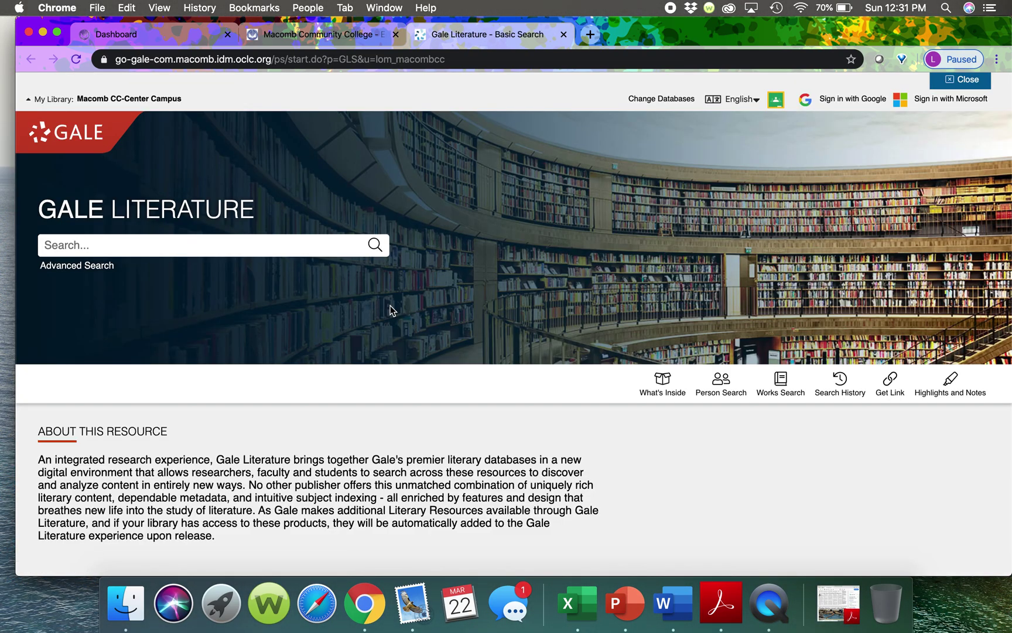
Search Gale Literature for the suggested title "Lines Composed a Few Miles Above Tintern Abbey (Poem)"
click(61, 245)
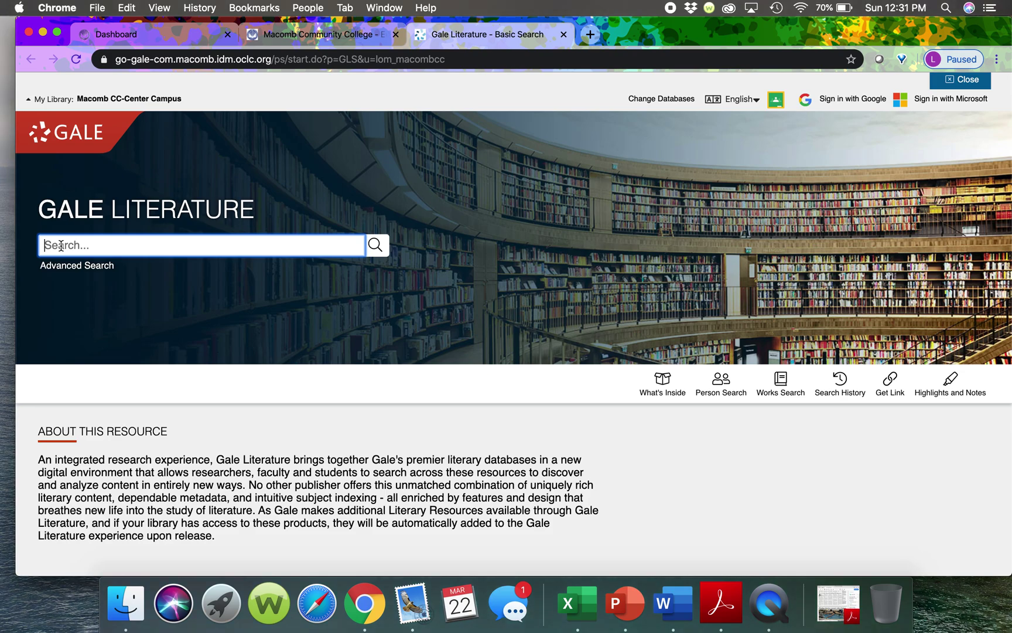
text(lines)
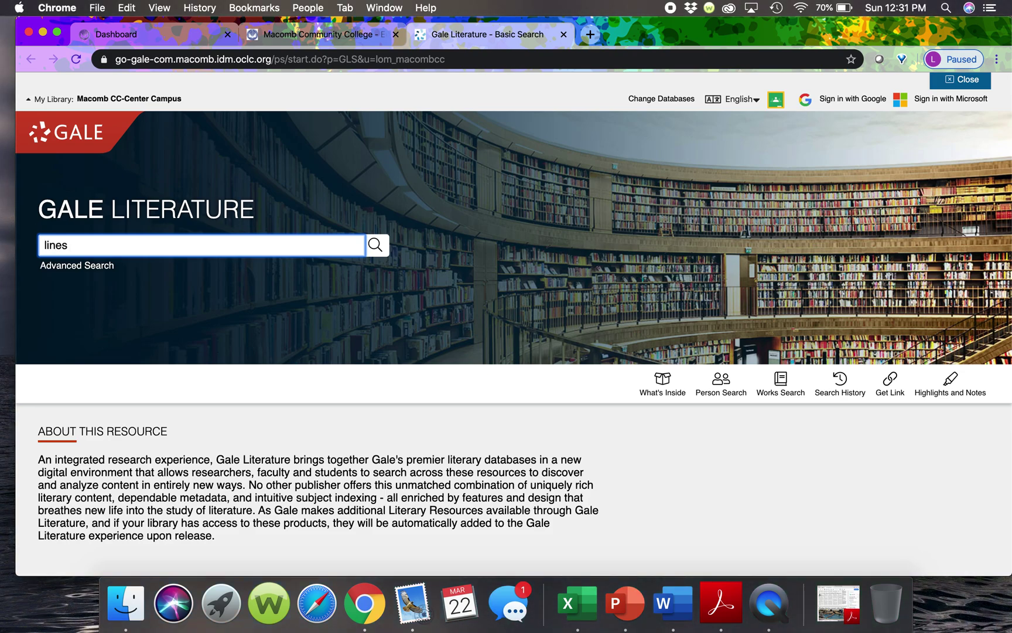
text( compos)
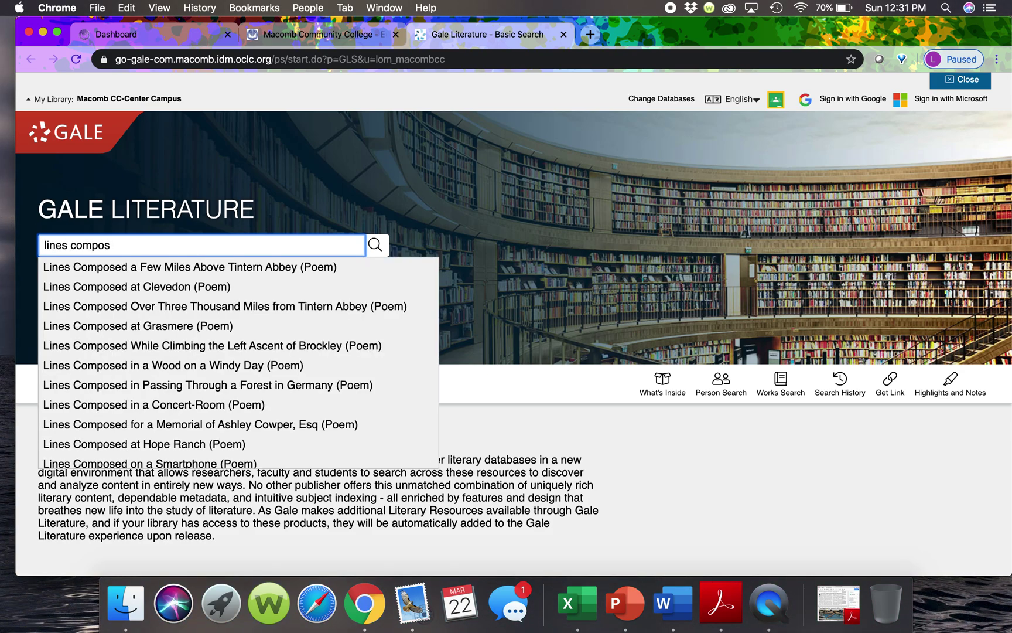
key(Down)
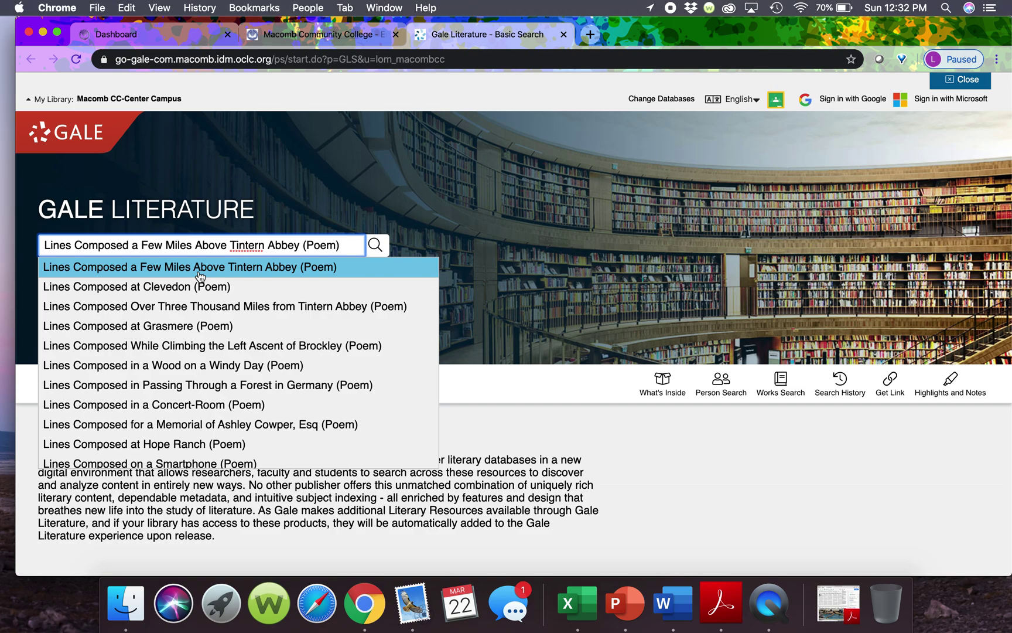
click(200, 270)
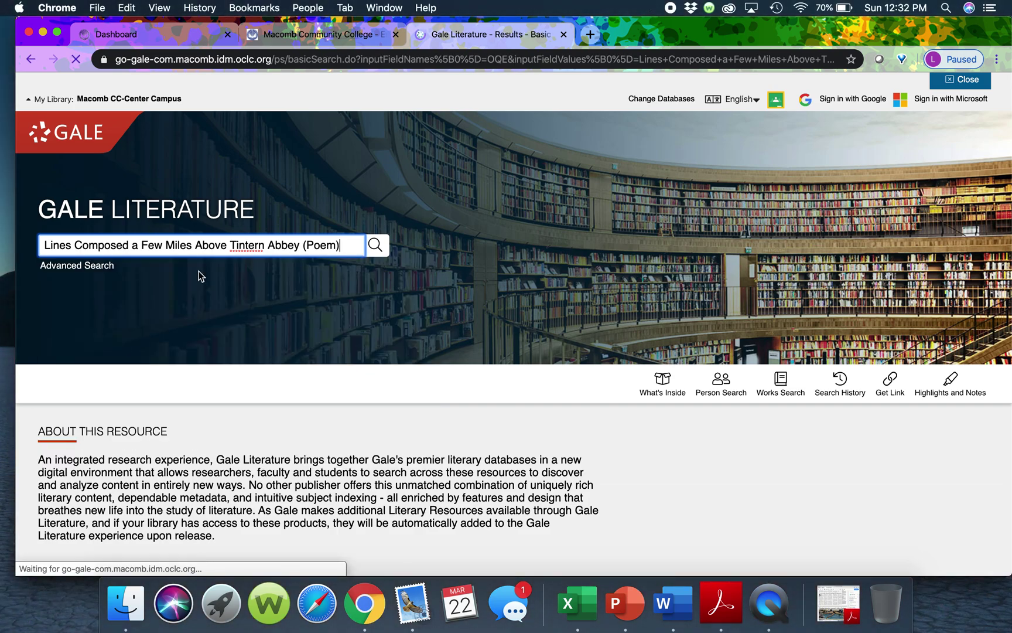
Review the Literature Criticism results for the poem, checking article titles, sources, dates and document types
scroll(202, 300, down, 5)
scroll(202, 303, down, 10)
scroll(202, 305, down, 3)
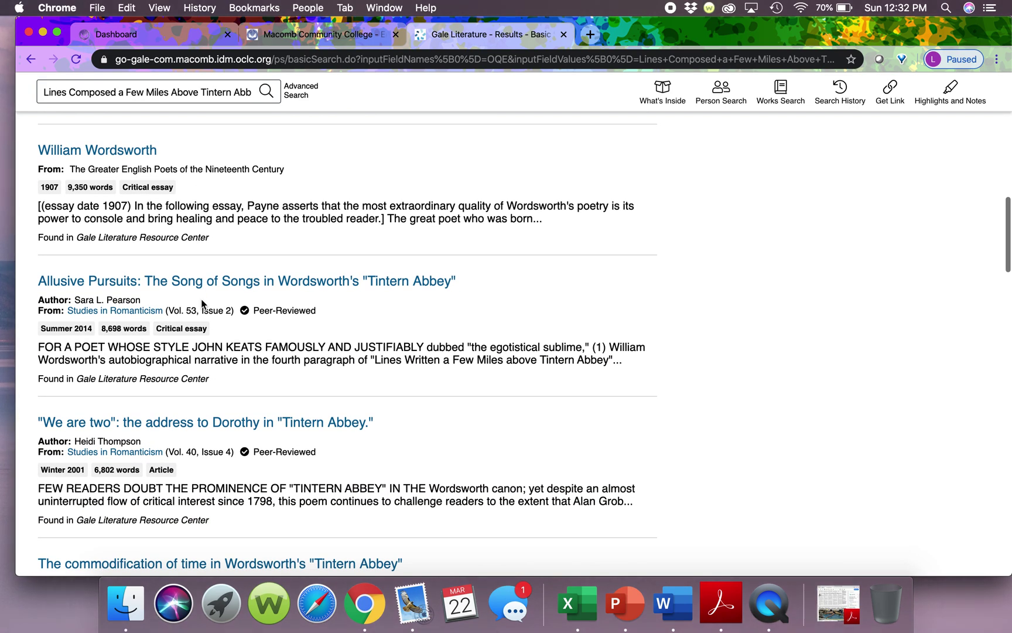
scroll(201, 299, down, 3)
scroll(201, 299, down, 5)
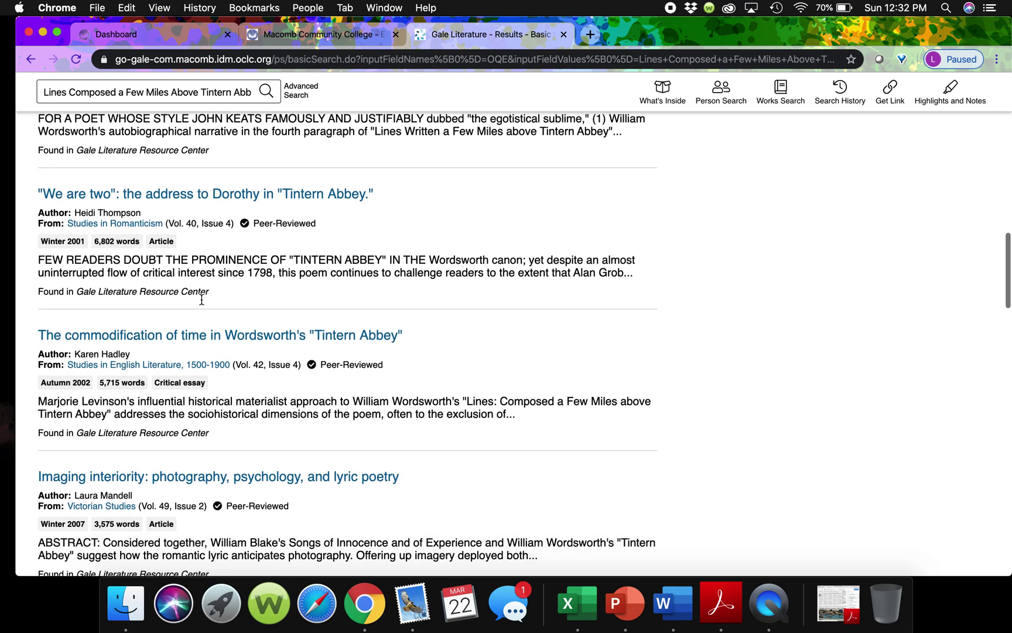
scroll(202, 299, down, 1)
scroll(201, 298, down, 1)
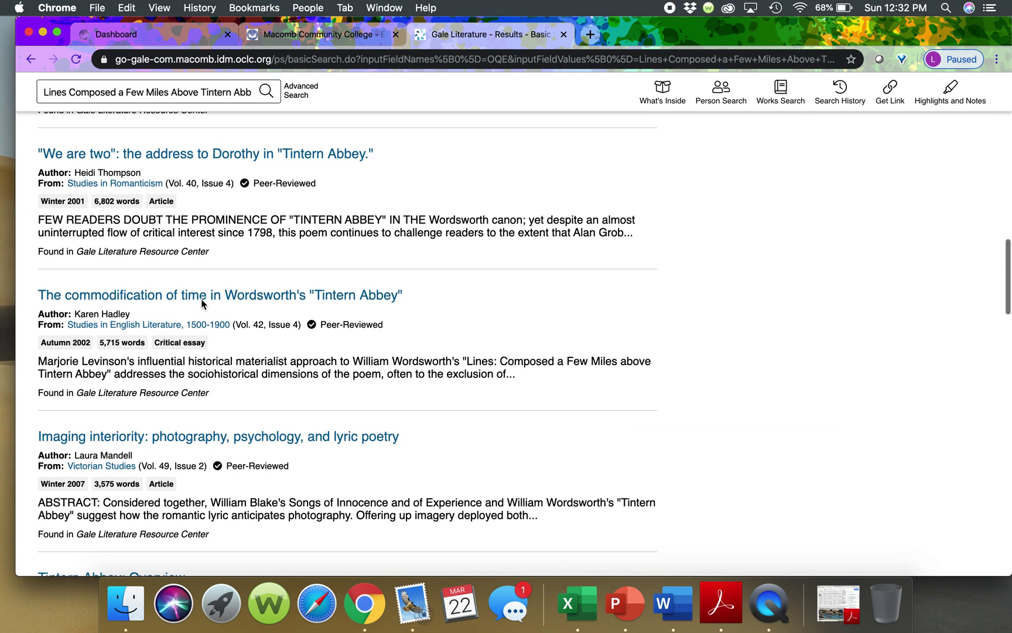
scroll(202, 304, up, 20)
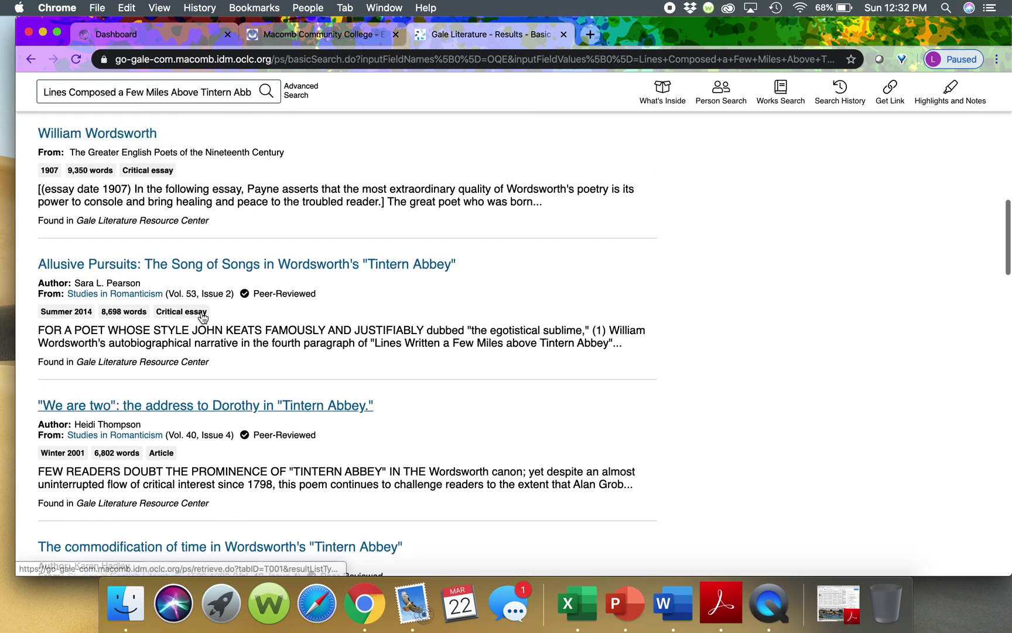
scroll(202, 312, up, 7)
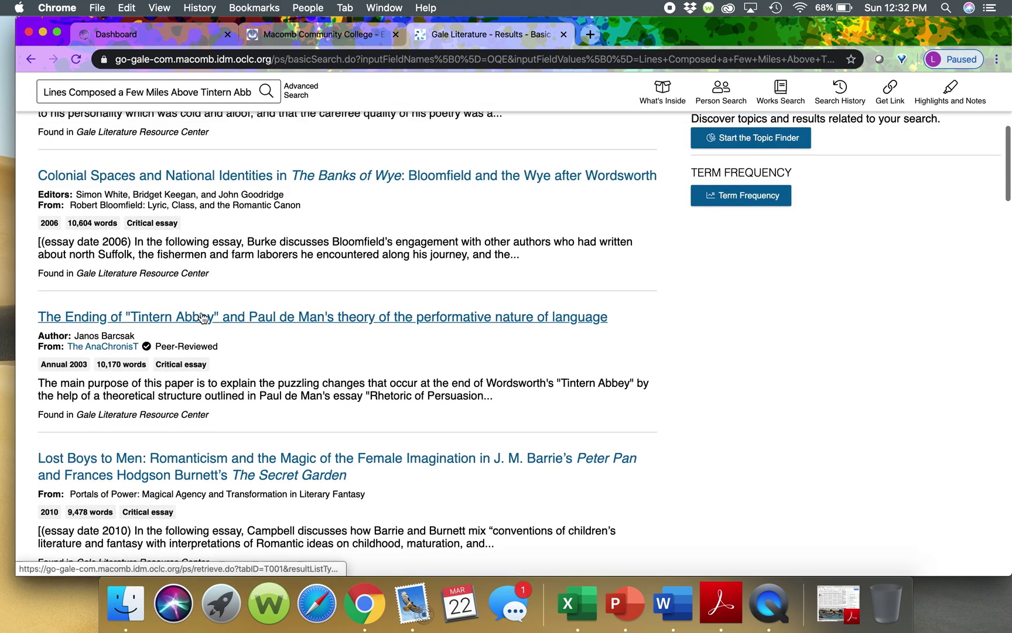
scroll(203, 317, up, 6)
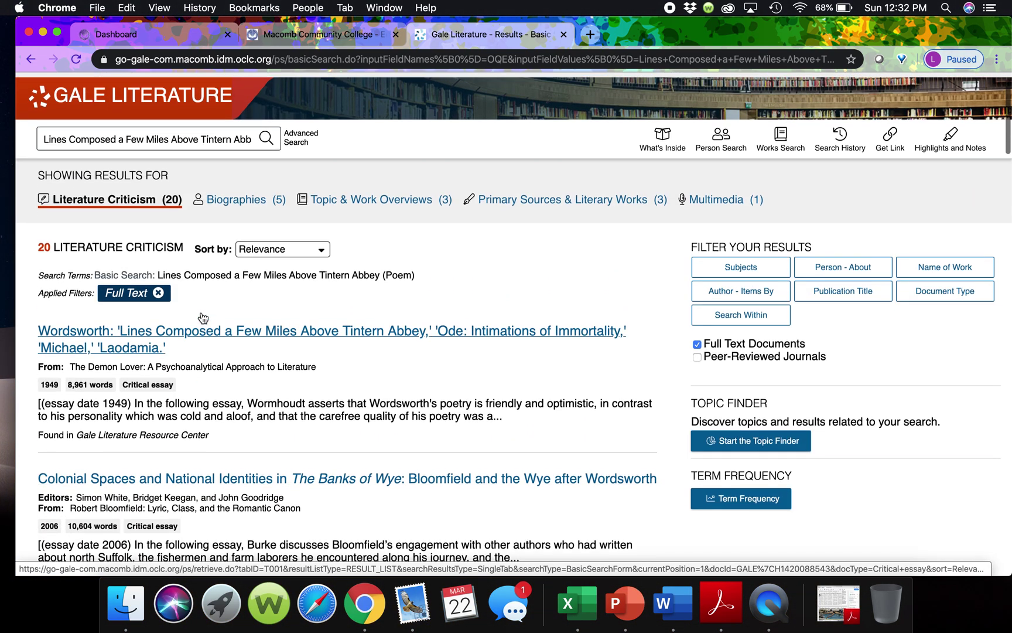
Open the 1949 critical essay on Wordsworth's 'Lines Composed a Few Miles Above Tintern Abbey' and skim its text
scroll(201, 312, down, 1)
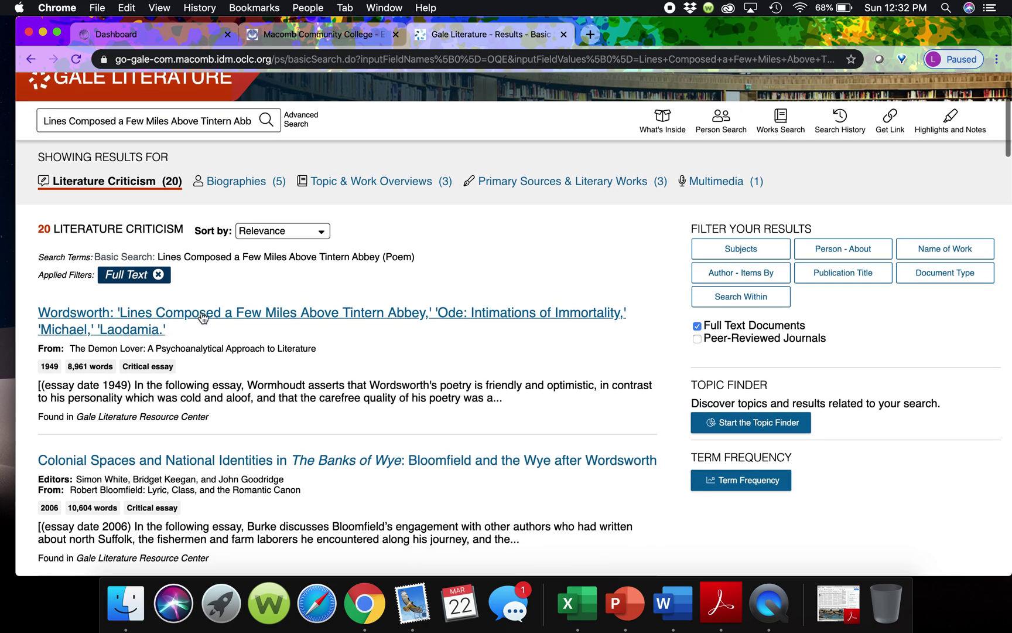
click(203, 314)
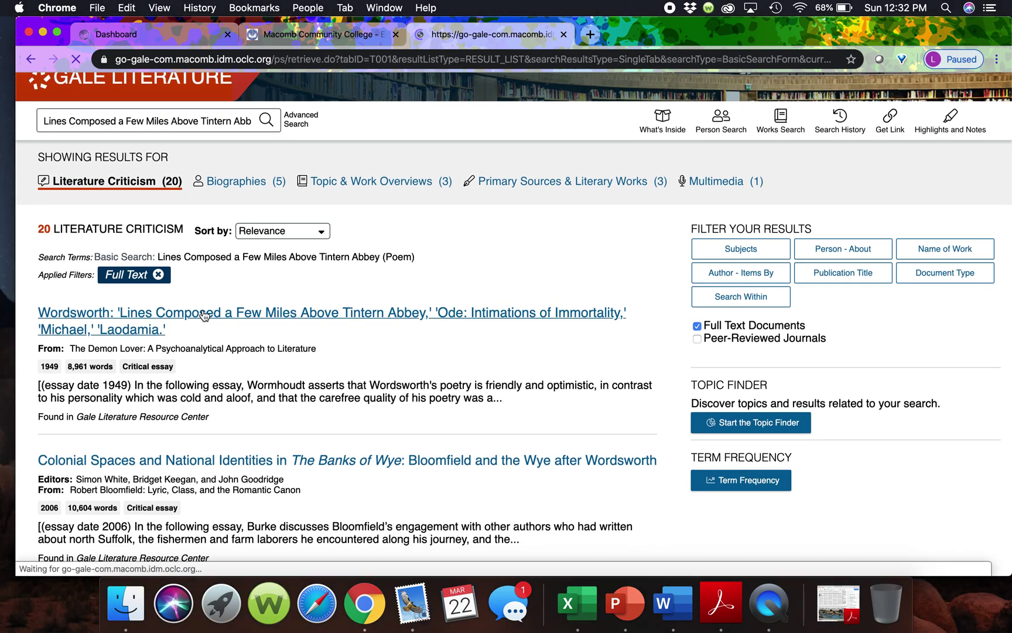
scroll(325, 348, down, 10)
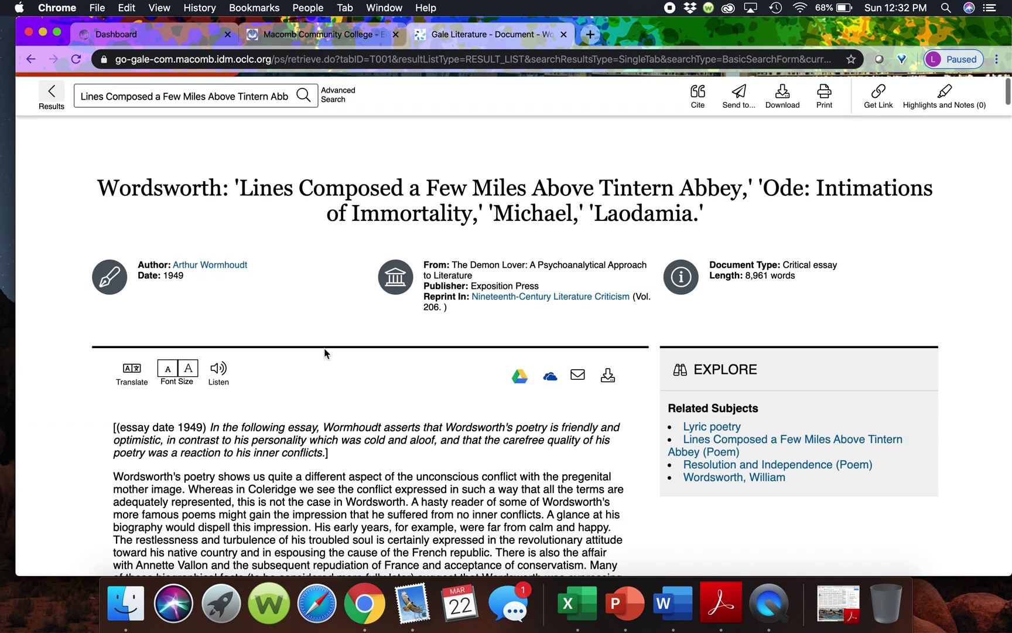
scroll(324, 348, down, 8)
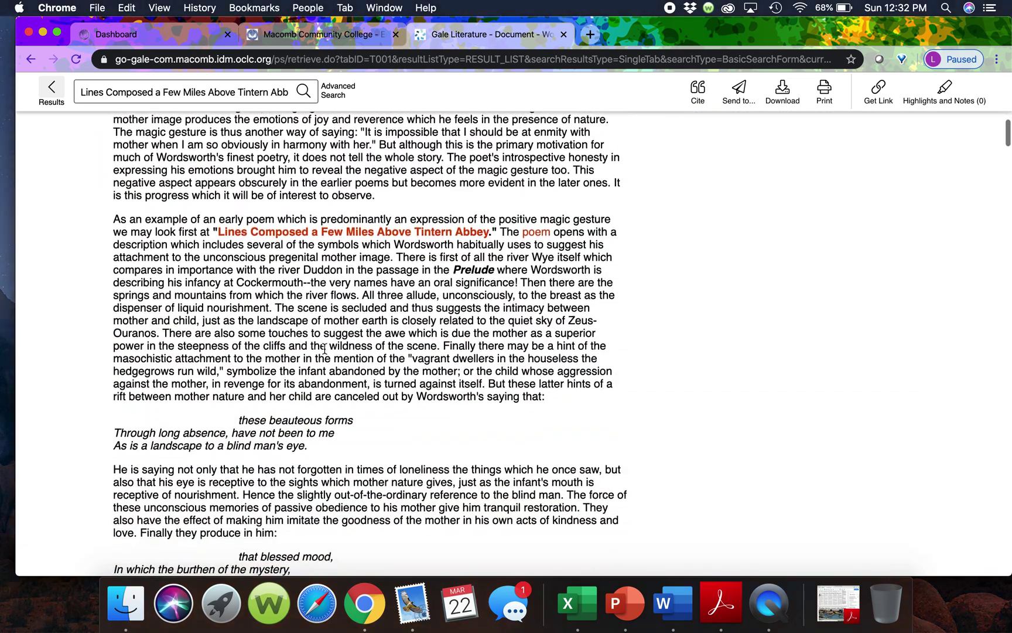
scroll(325, 348, down, 5)
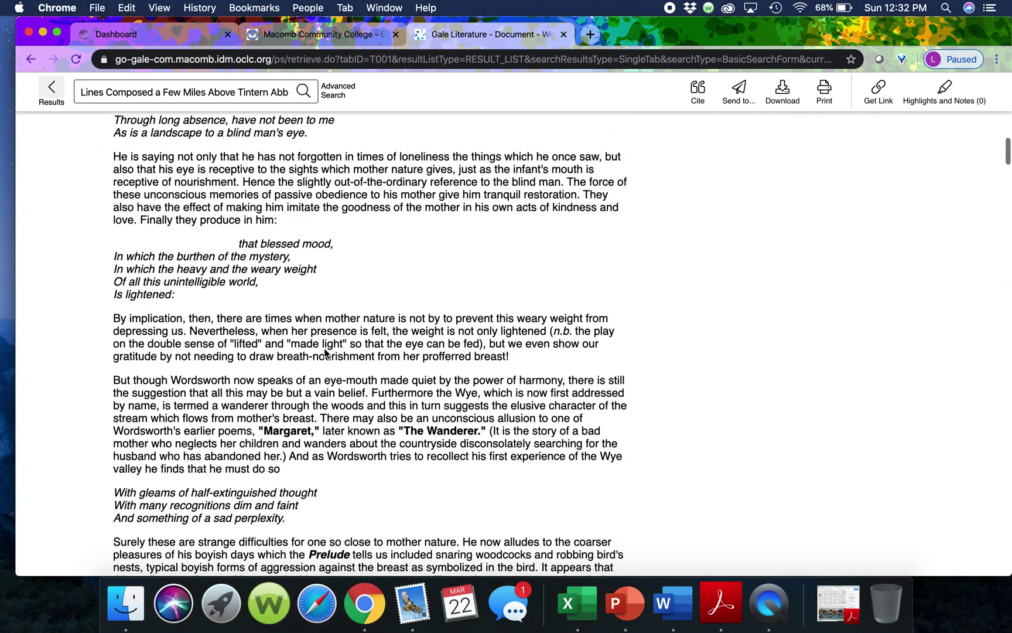
Bring up the essay's MLA 8th Edition citation and select its text from the author through the access date
scroll(325, 351, up, 20)
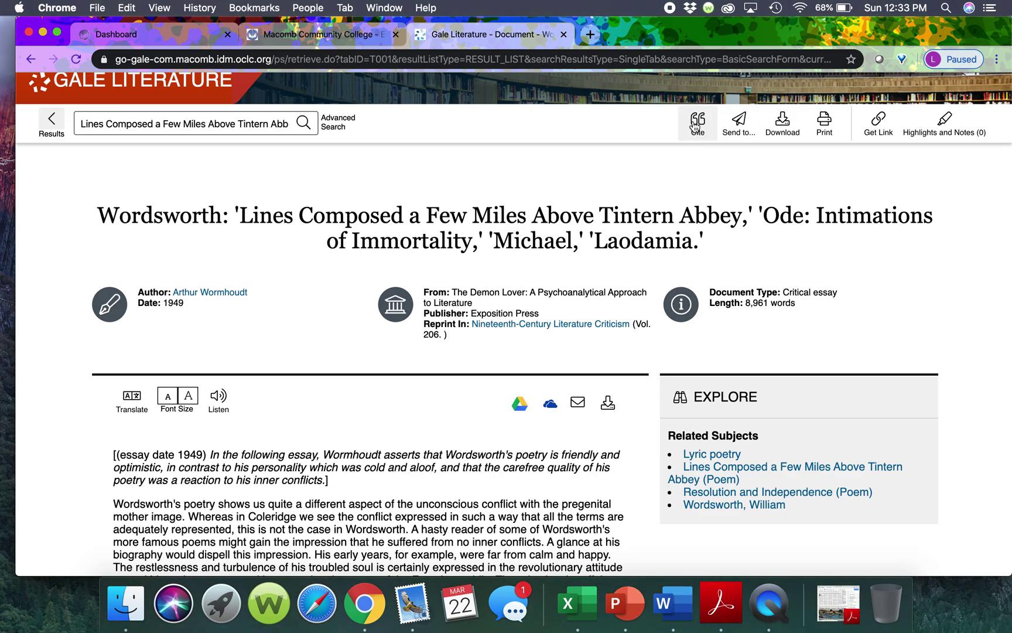
click(696, 125)
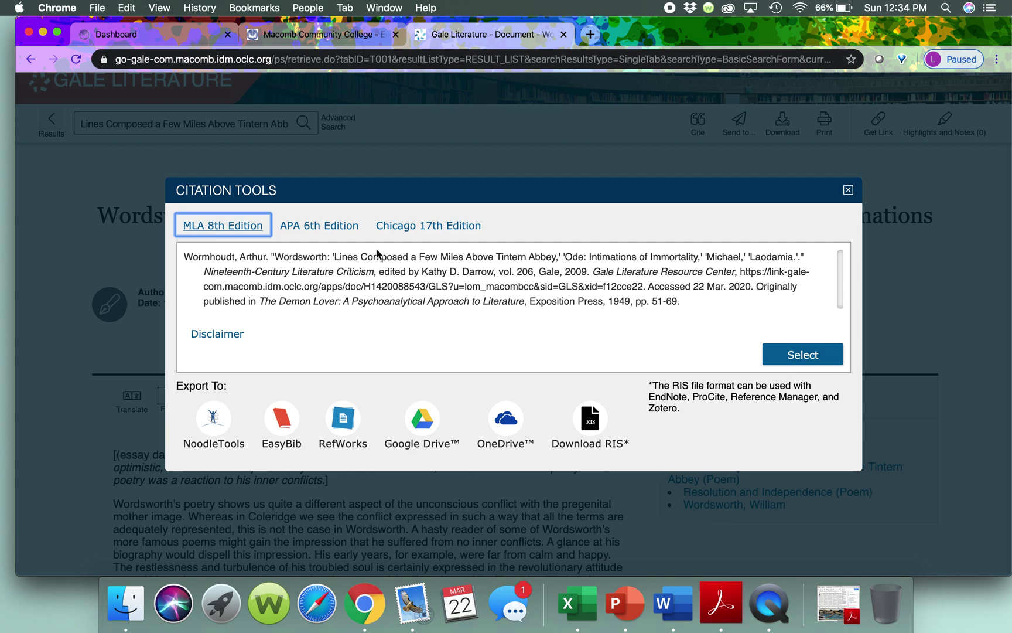
drag(184, 257, 754, 289)
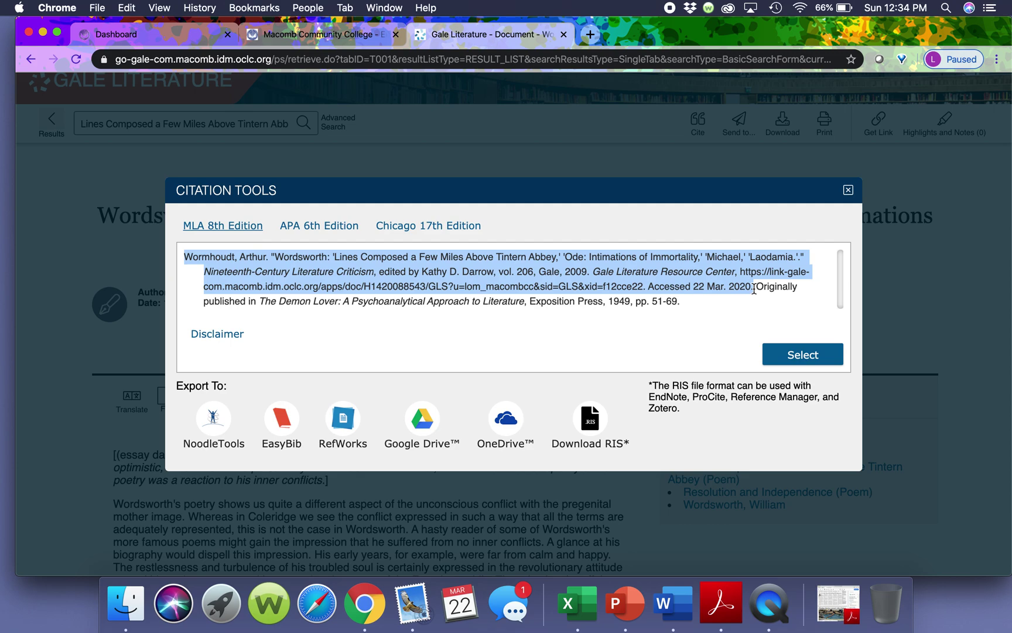